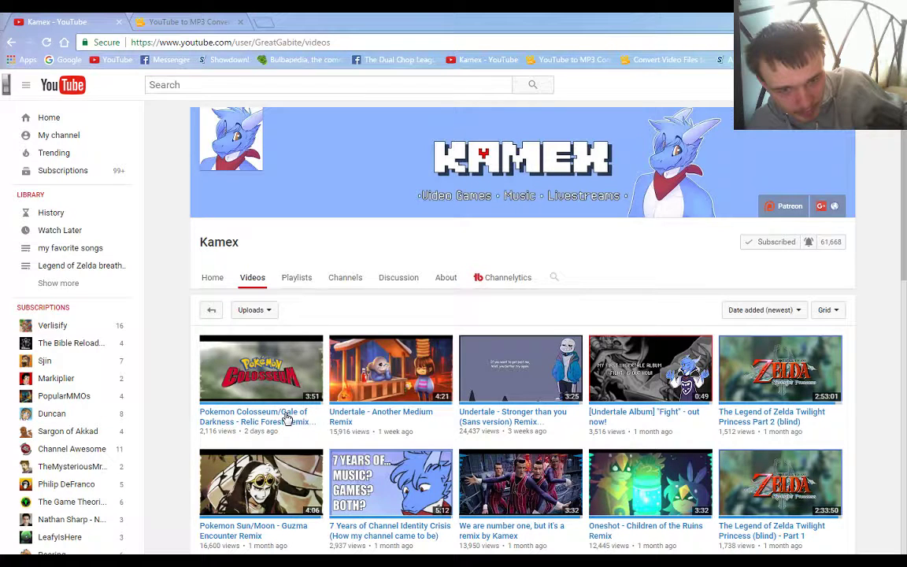
# Open the 'Pokemon Colosseum/Gale of Darkness - Relic Forest Remix' video from the YouTube results.
pyautogui.click(287, 419)
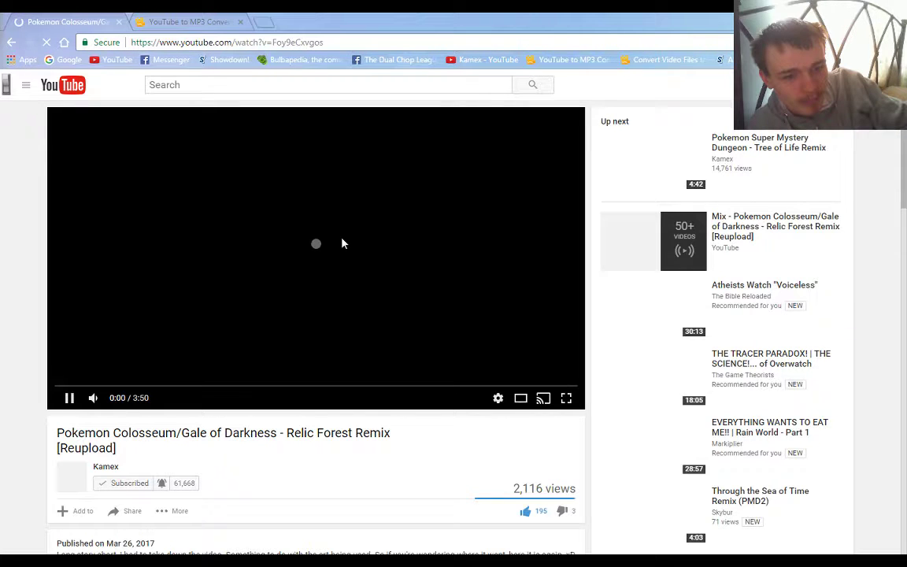
pyautogui.hotkey('ctrl', 'Tab')
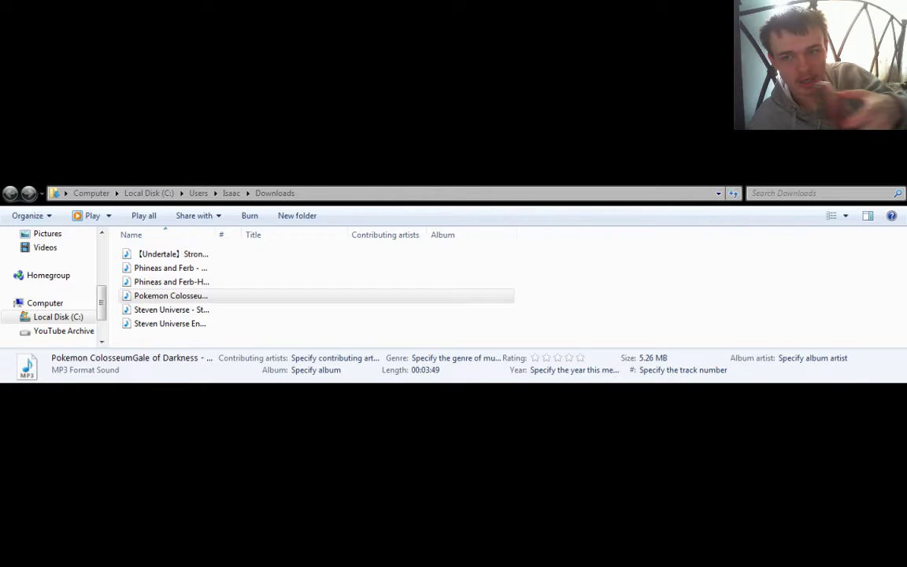
# Delete the Pokemon Colosseum MP3 from Downloads, leaving five files.
pyautogui.press('Delete')
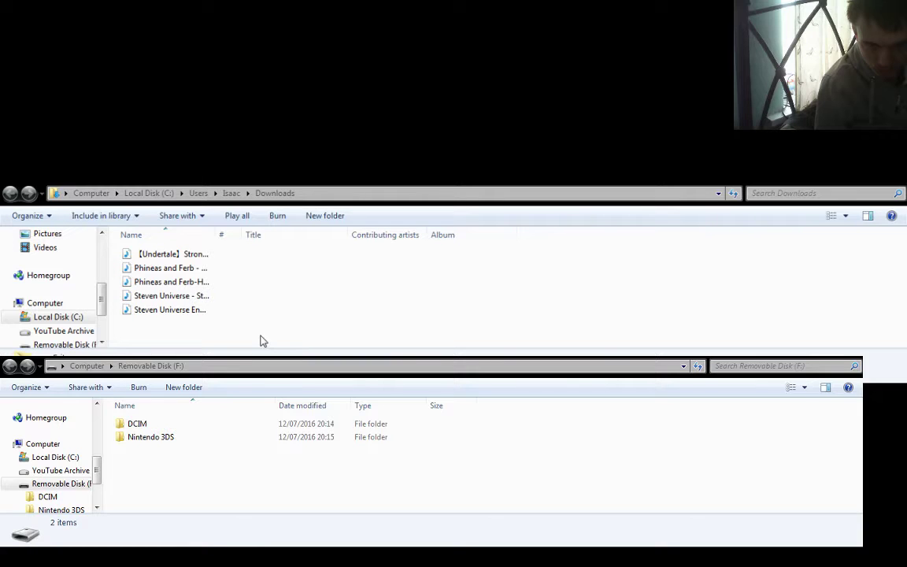
# Open the DCIM folder on Removable Disk (F:) to reveal its Music folder.
pyautogui.doubleClick(137, 424)
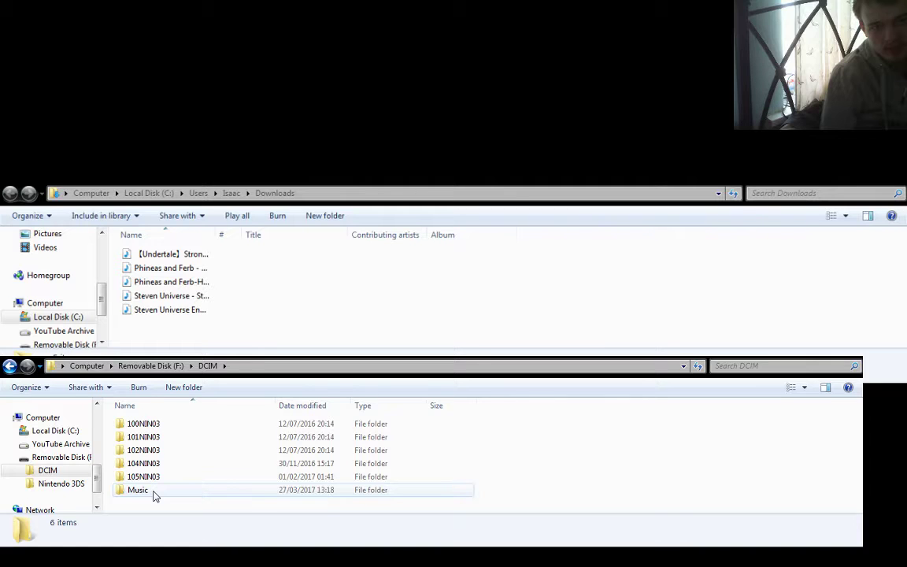
# Open the Music folder inside the SD card's DCIM folder to list its MP3 tracks.
pyautogui.doubleClick(138, 490)
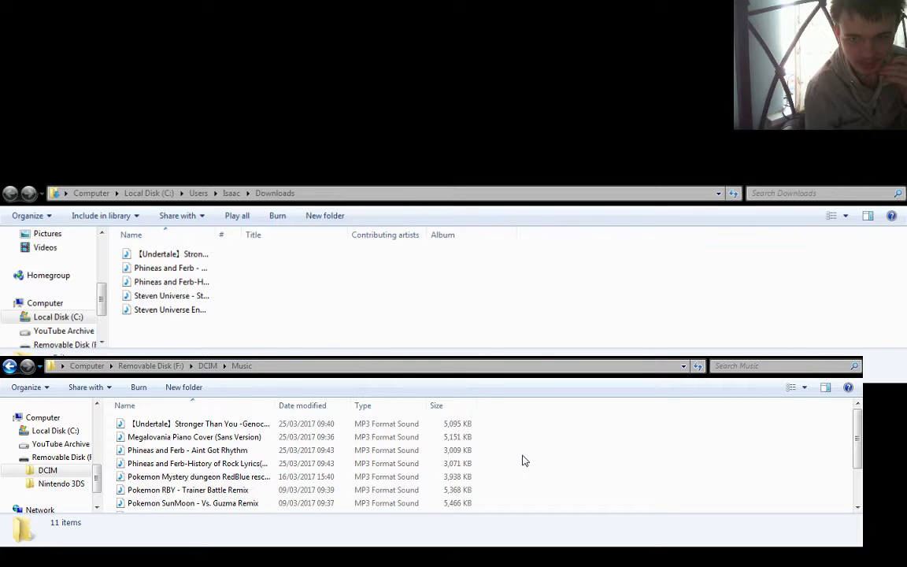
# Enlarge the SD card Music window to show the 5,391 KB Pokemon Colosseum Gale of Darkness MP3.
pyautogui.moveTo(861, 358); pyautogui.dragTo(888, 186)
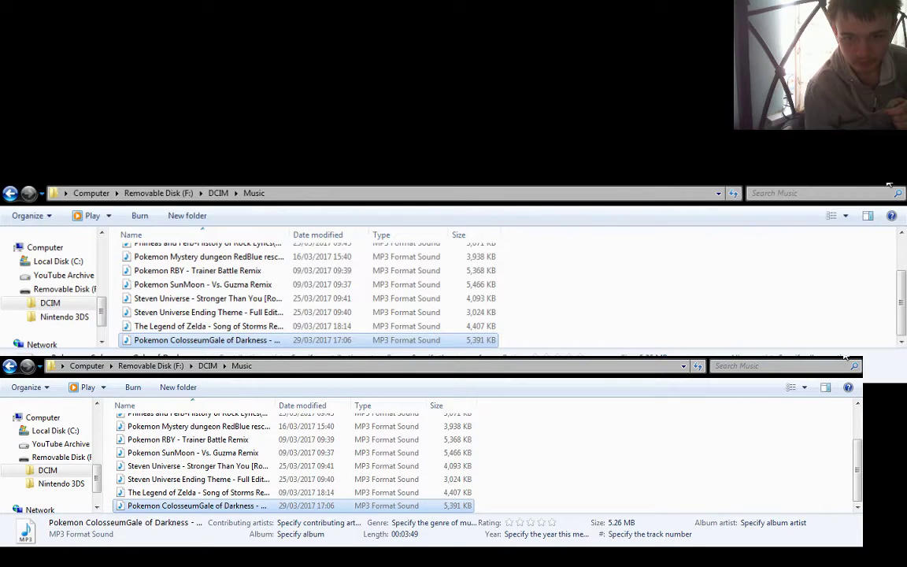